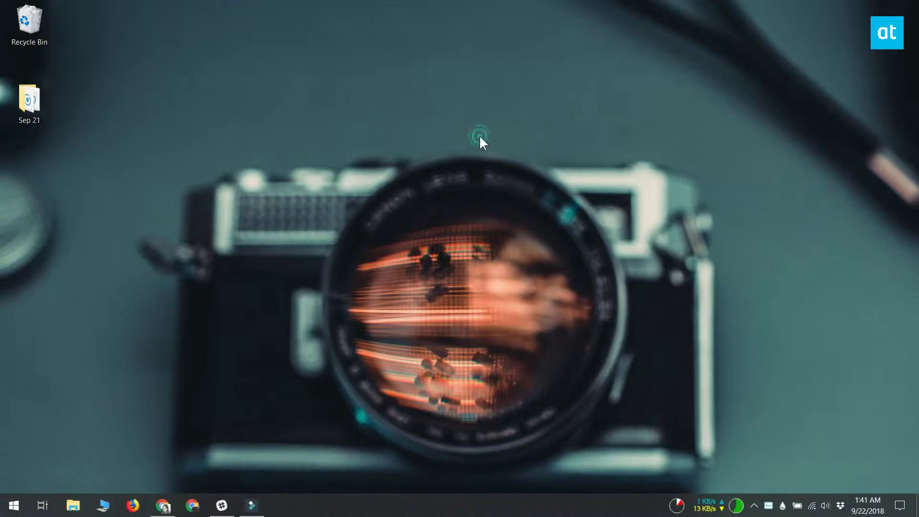
- Look at the desktop menu, the NVIDIA tray menu and the Alt+Z share overlay, then dismiss them
right_click(479, 136)
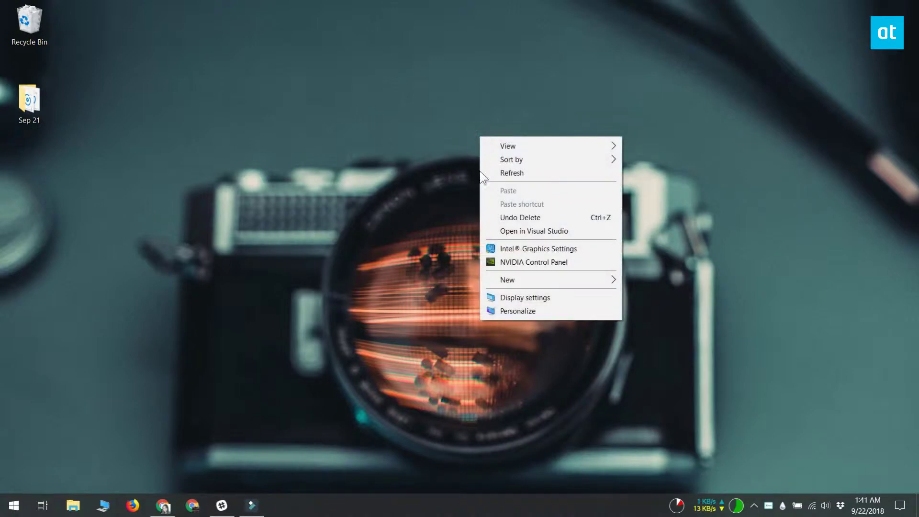
left_click(768, 504)
right_click(756, 457)
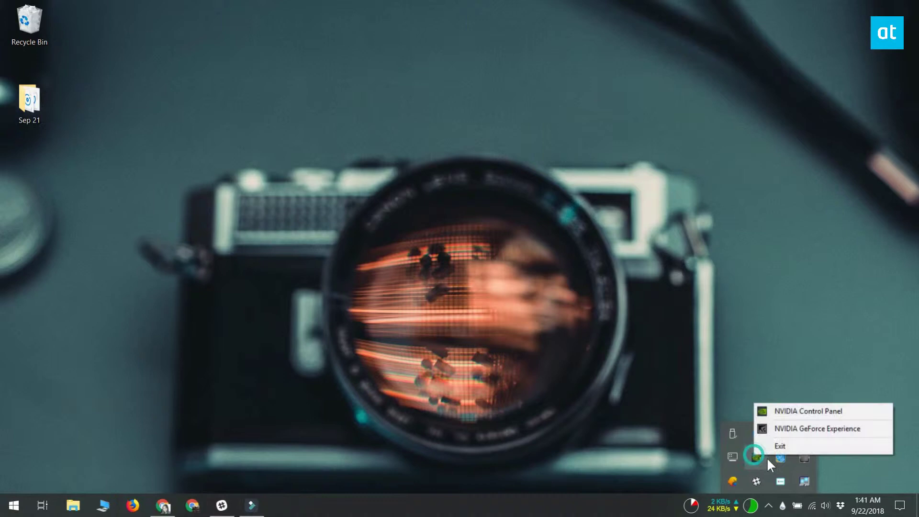
left_click(404, 325)
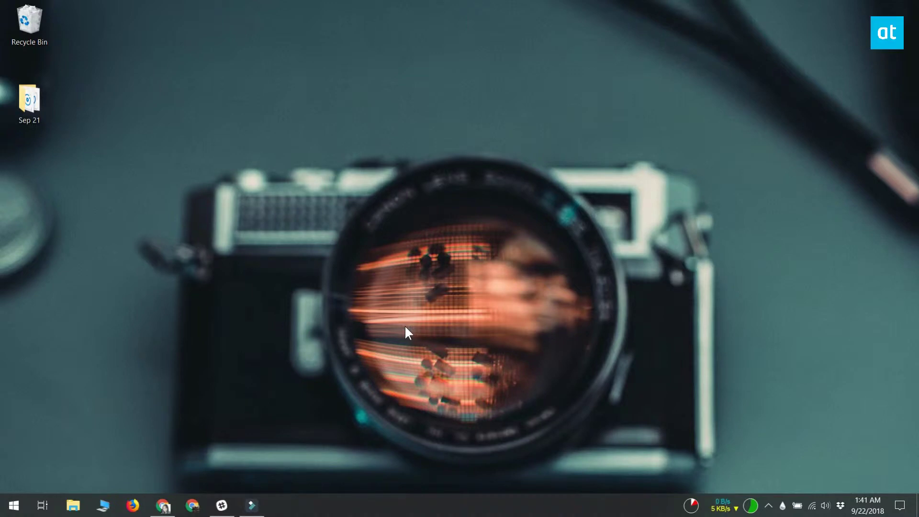
key("alt+z")
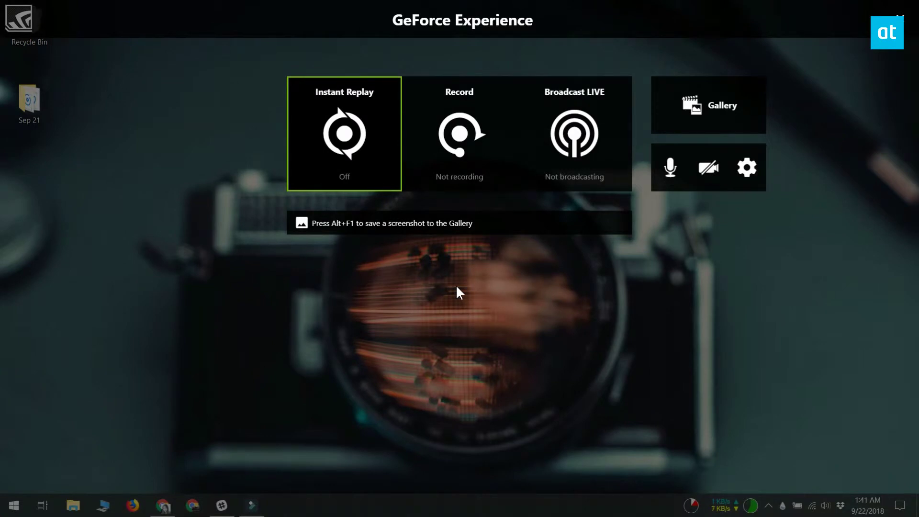
left_click(904, 28)
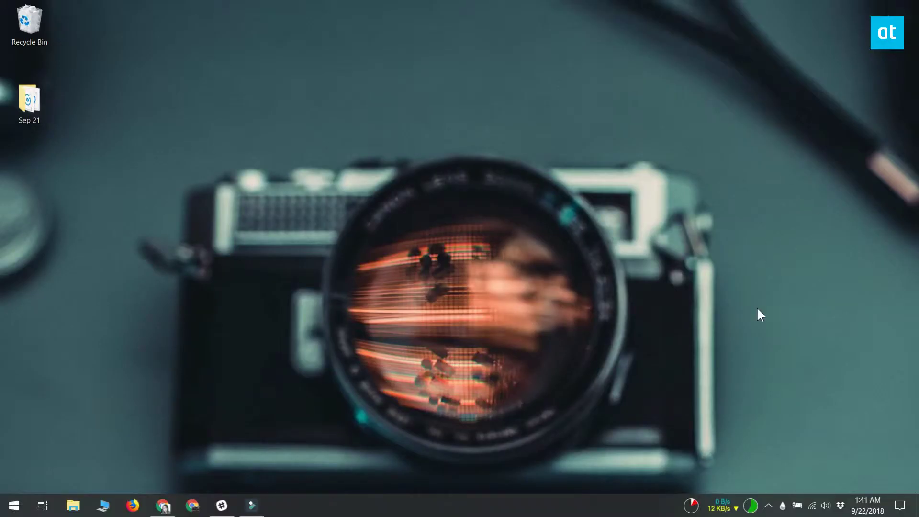
- Launch GeForce Experience from the hidden NVIDIA tray icon's menu
left_click(773, 506)
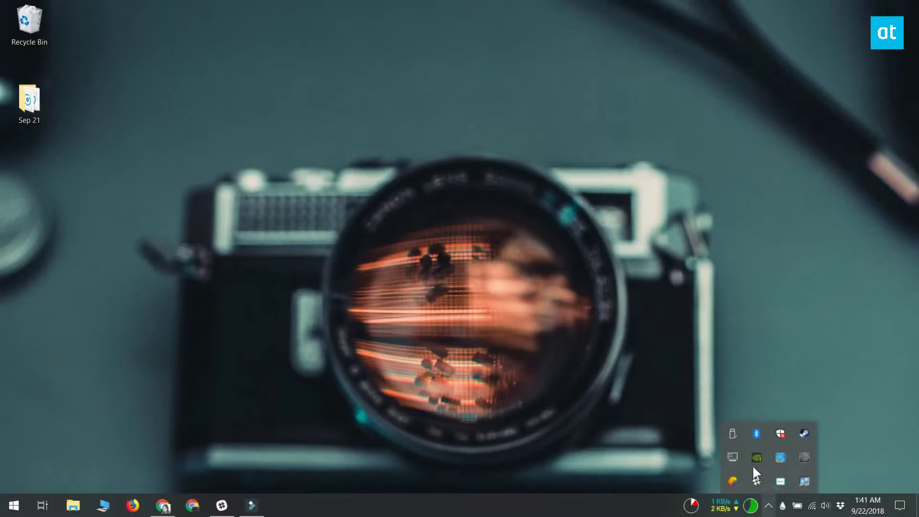
right_click(759, 457)
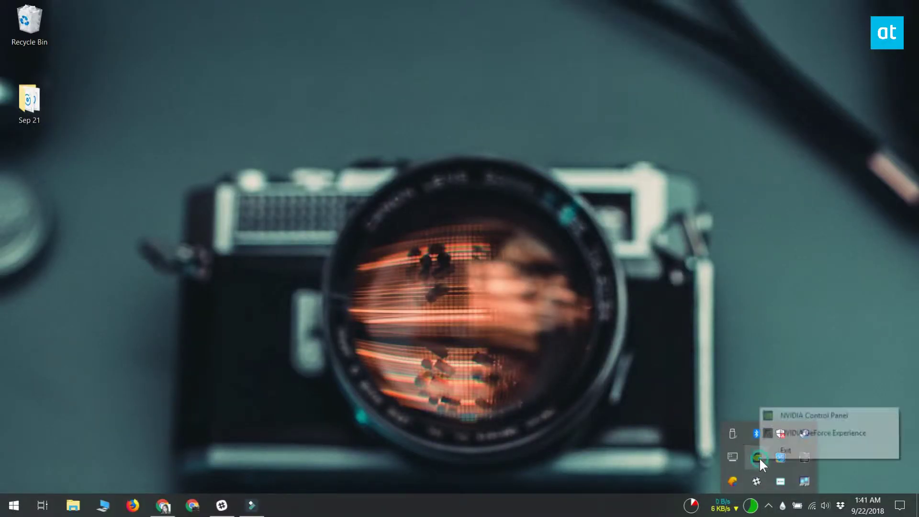
left_click(839, 439)
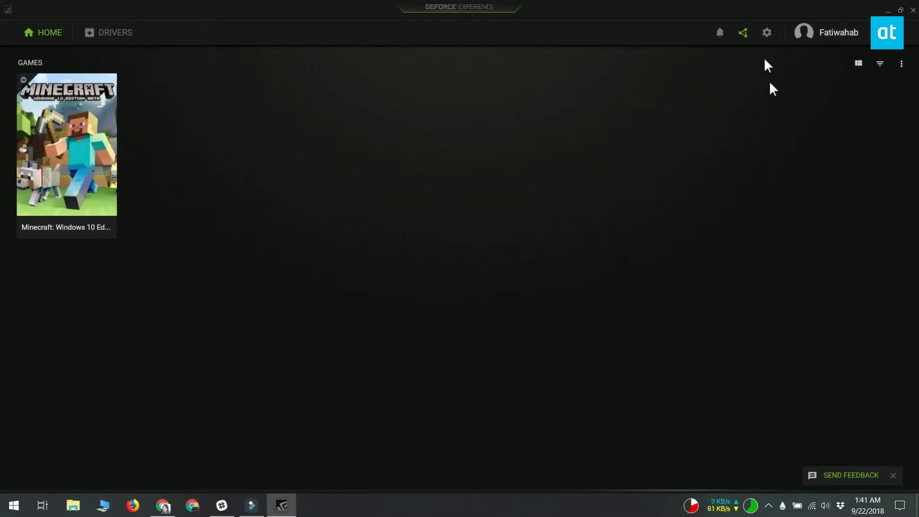
- Switch the In-Game Overlay toggle off on the General settings page
left_click(767, 32)
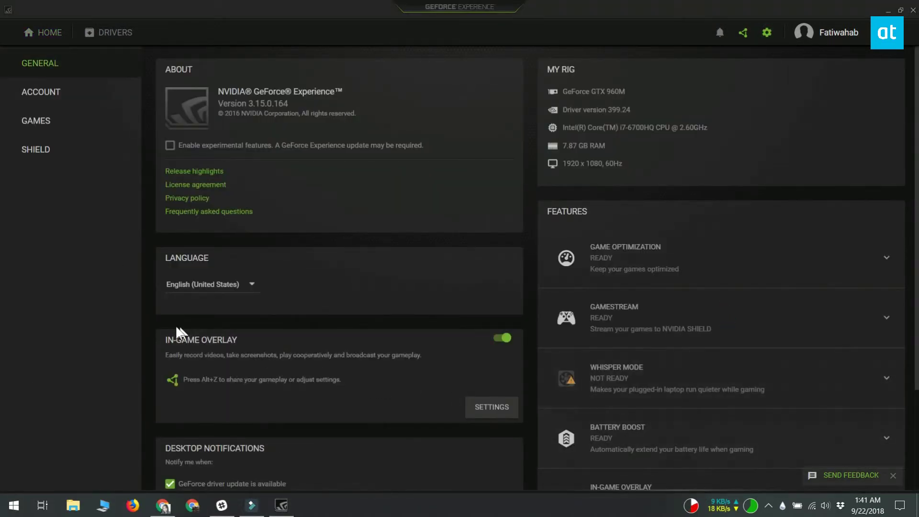
left_click(503, 340)
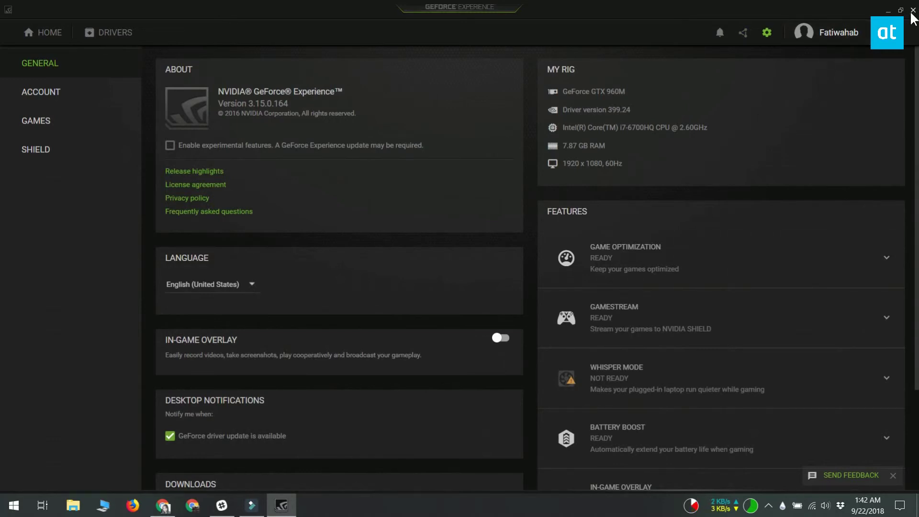
- Close the GeForce Experience window, returning to the camera-wallpaper desktop
left_click(913, 10)
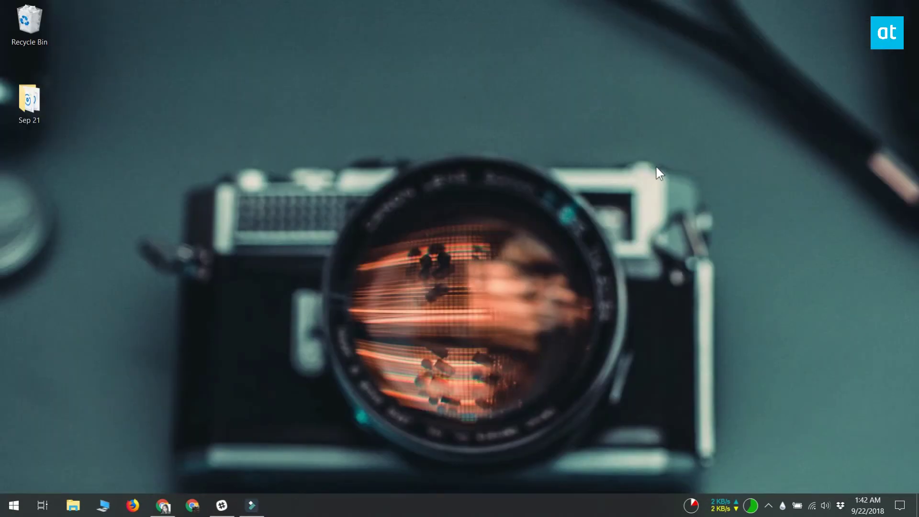